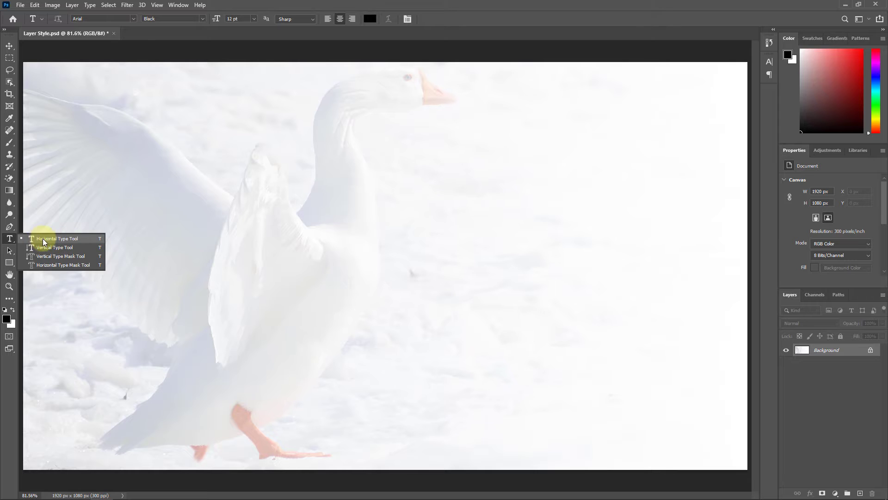
Add a horizontal text layer reading "LAYER" in black Arial Black near the middle of the canvas
{"action": "left_click", "coordinate": [51, 238]}
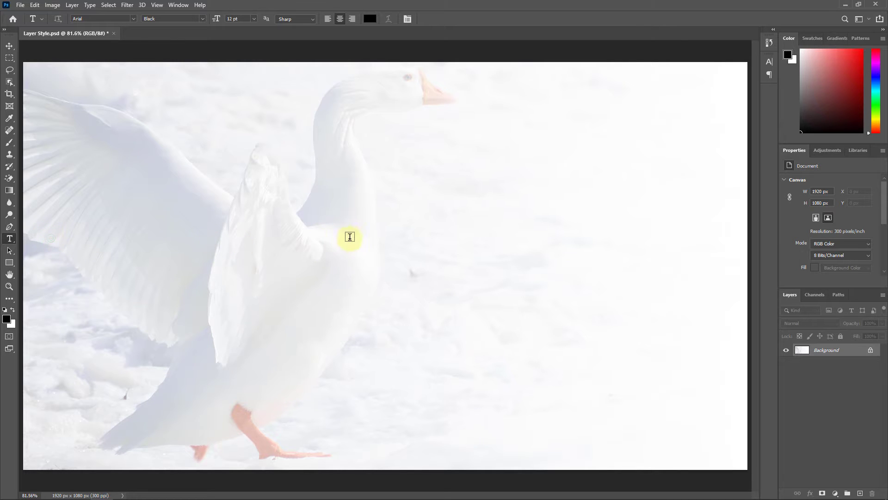
{"action": "left_click", "coordinate": [365, 230]}
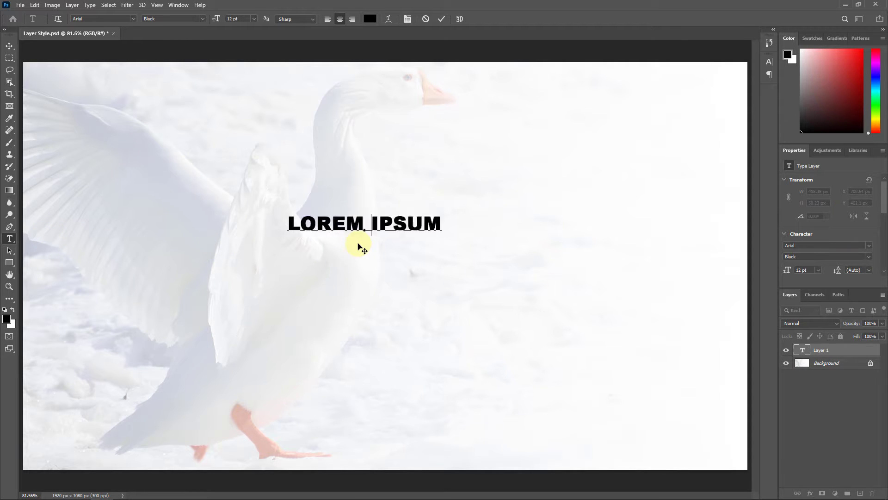
{"action": "type", "text": "LAYER"}
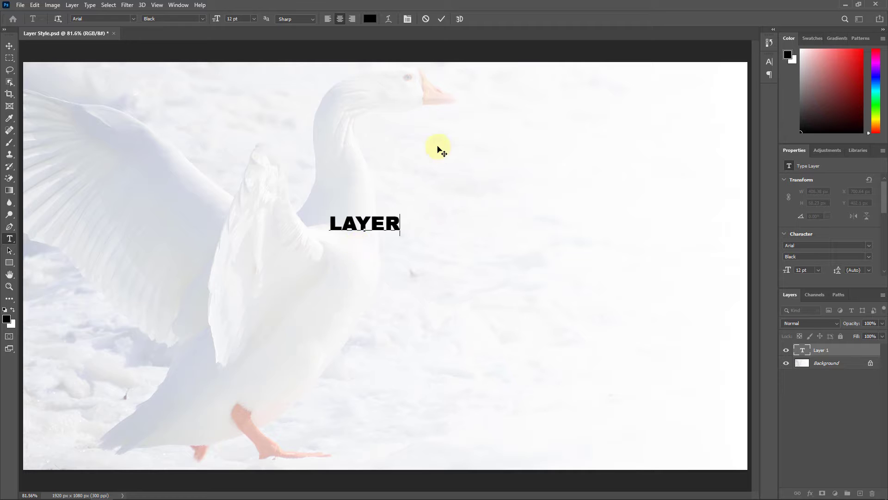
{"action": "left_click", "coordinate": [440, 20]}
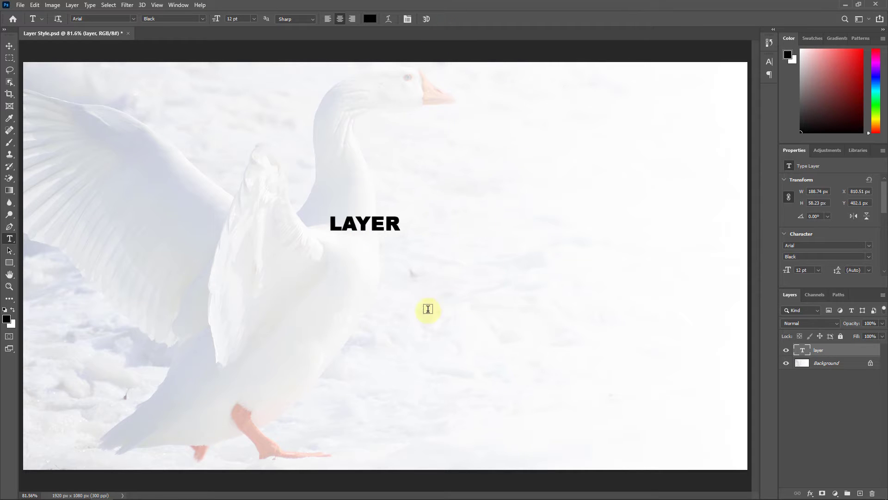
Add a second text layer reading "STYLE" below the first word
{"action": "left_click", "coordinate": [333, 283]}
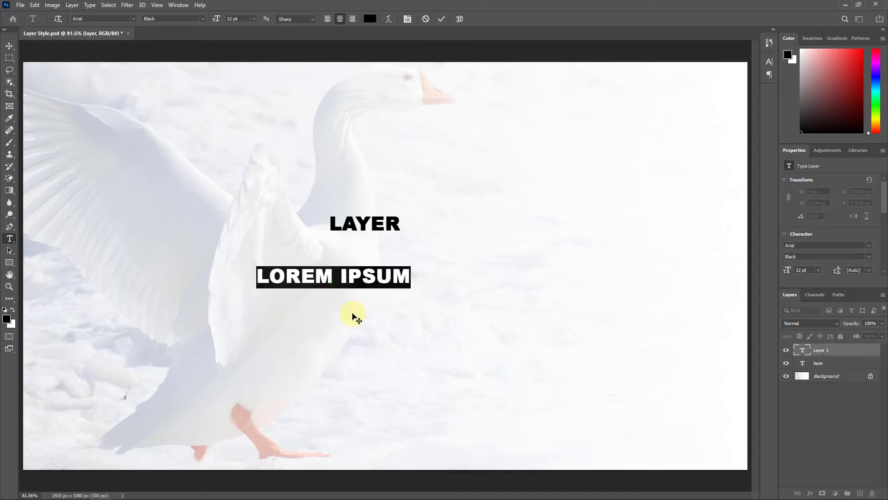
{"action": "type", "text": "STYLE"}
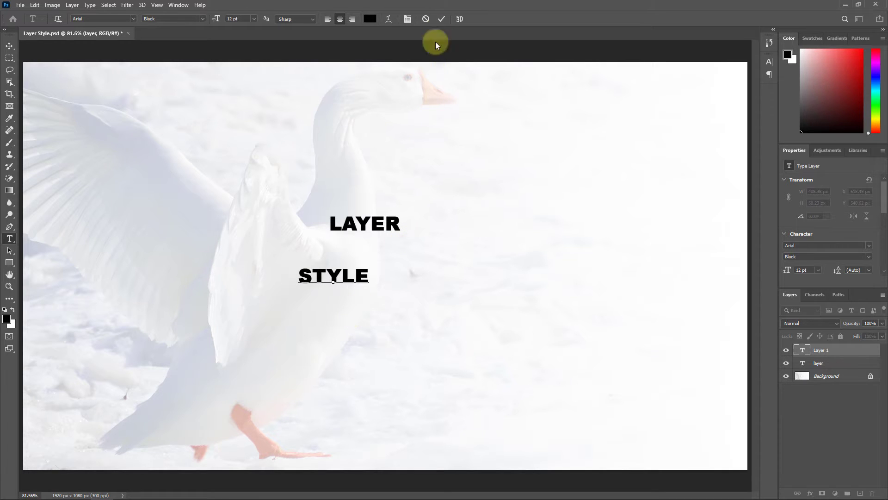
{"action": "left_click", "coordinate": [442, 19]}
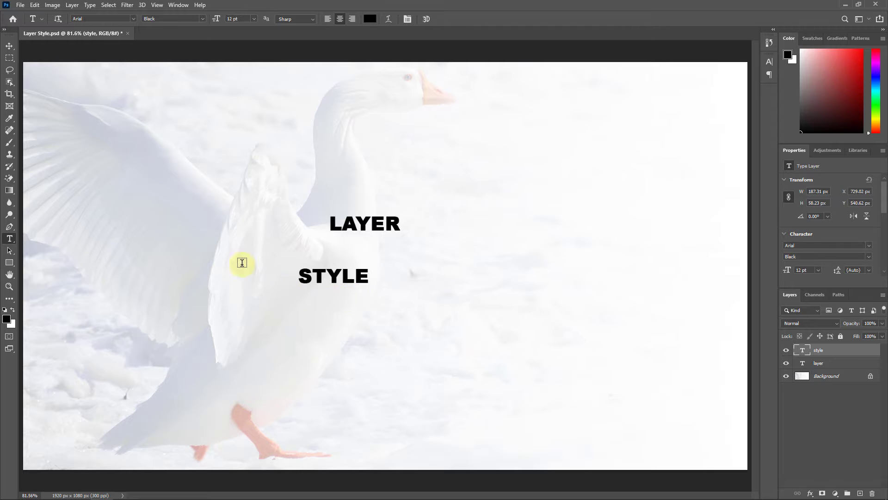
Move the word STYLE so it sits directly beneath LAYER, with the two words lined up
{"action": "left_click", "coordinate": [8, 46]}
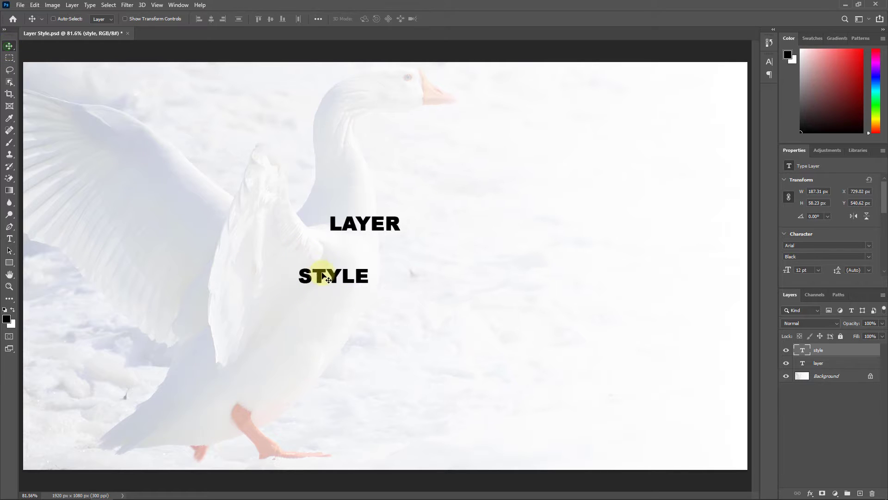
{"action": "left_click_drag", "start_coordinate": [318, 274], "coordinate": [434, 224]}
{"action": "scroll", "coordinate": [374, 256], "scroll_direction": "up", "scroll_amount": 4}
{"action": "left_click_drag", "start_coordinate": [316, 263], "coordinate": [322, 246]}
{"action": "left_click_drag", "start_coordinate": [437, 275], "coordinate": [383, 278]}
Scale both text layers together to about 820% and place them across the canvas, slightly left of centre
{"action": "left_click", "coordinate": [822, 361], "text": "shift"}
{"action": "key", "text": "ctrl+0"}
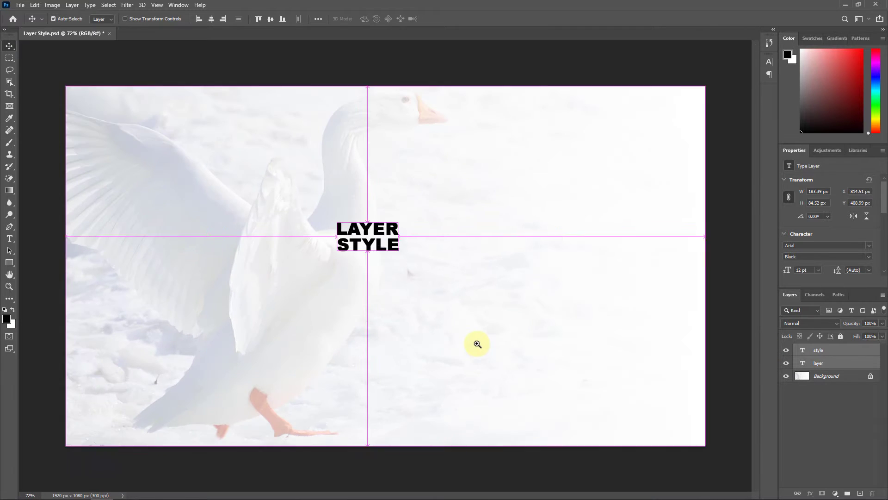
{"action": "key", "text": "ctrl+t"}
{"action": "left_click_drag", "start_coordinate": [407, 234], "coordinate": [687, 232]}
{"action": "left_click_drag", "start_coordinate": [326, 236], "coordinate": [124, 236]}
{"action": "left_click_drag", "start_coordinate": [354, 237], "coordinate": [303, 274]}
{"action": "left_click_drag", "start_coordinate": [638, 274], "coordinate": [645, 274]}
{"action": "mouse_move", "coordinate": [468, 274]}
{"action": "left_mouse_down"}
{"action": "mouse_move", "coordinate": [516, 272]}
{"action": "mouse_move", "coordinate": [453, 266]}
{"action": "left_mouse_up"}
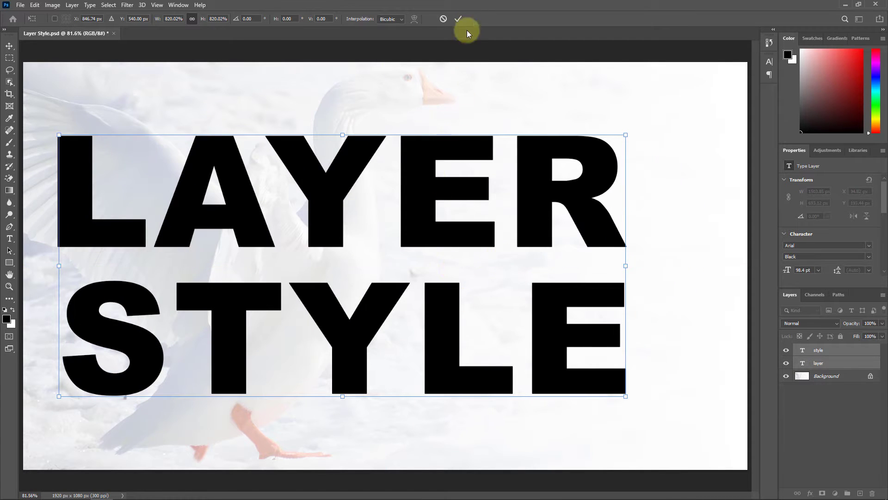
{"action": "left_click", "coordinate": [458, 19]}
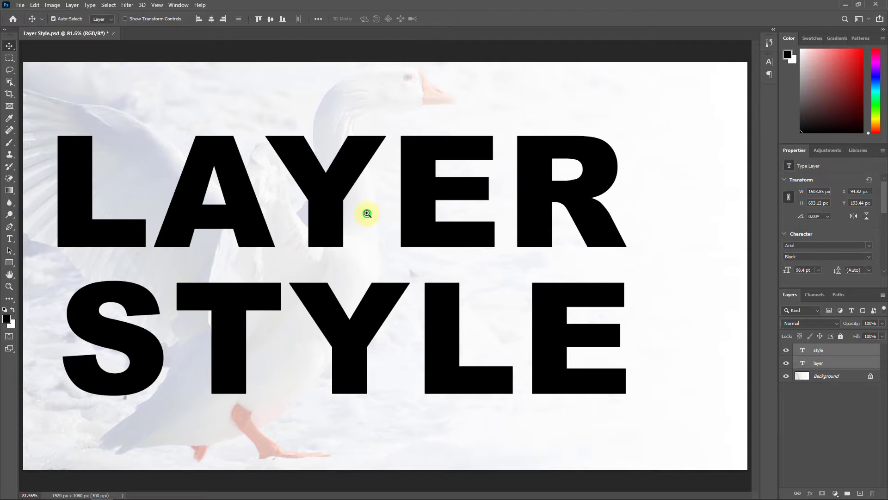
Add a Bevel & Emboss effect to the LAYER text and enable its Contour with a range of 0%
{"action": "left_click_drag", "start_coordinate": [367, 212], "coordinate": [393, 238]}
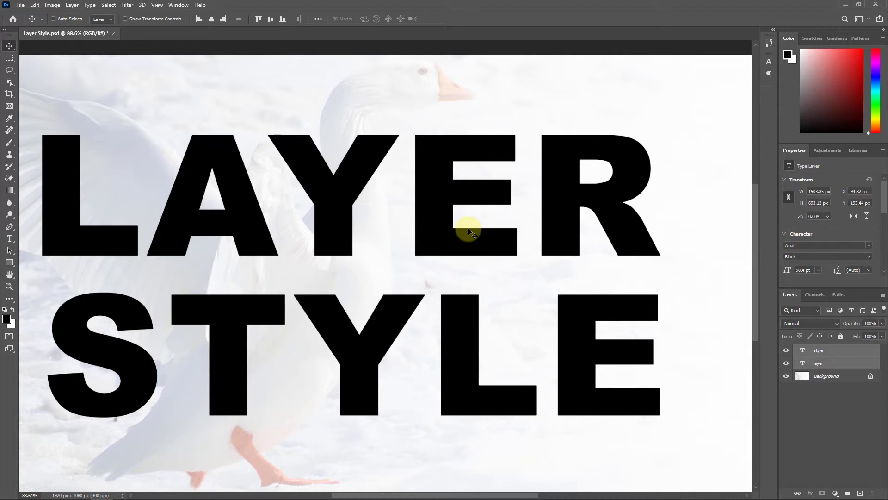
{"action": "left_click", "coordinate": [837, 365]}
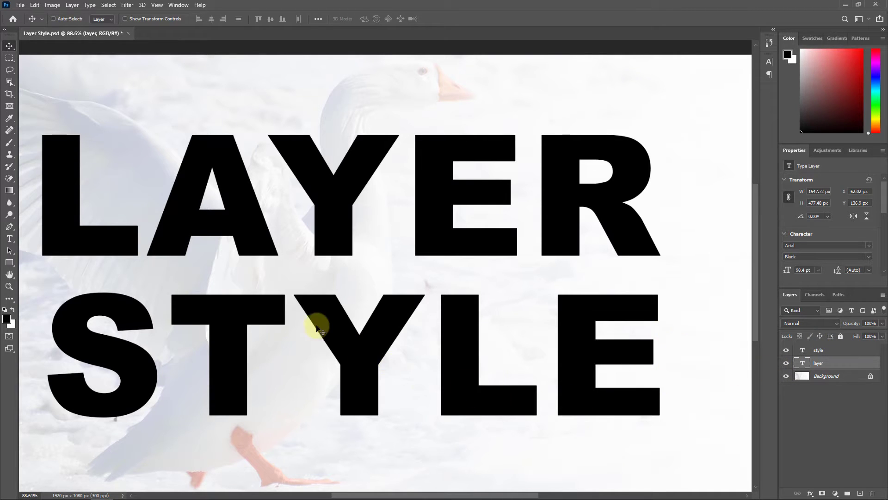
{"action": "left_click", "coordinate": [70, 6]}
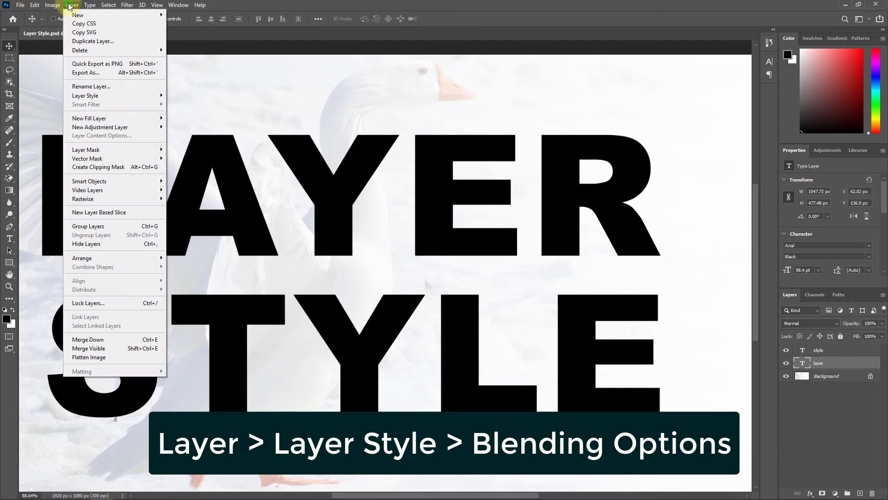
{"action": "mouse_move", "coordinate": [87, 98]}
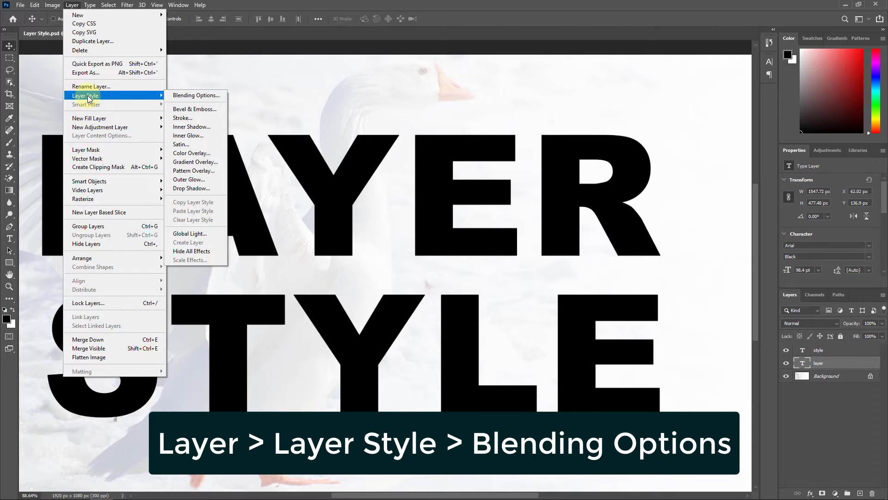
{"action": "left_click", "coordinate": [213, 95]}
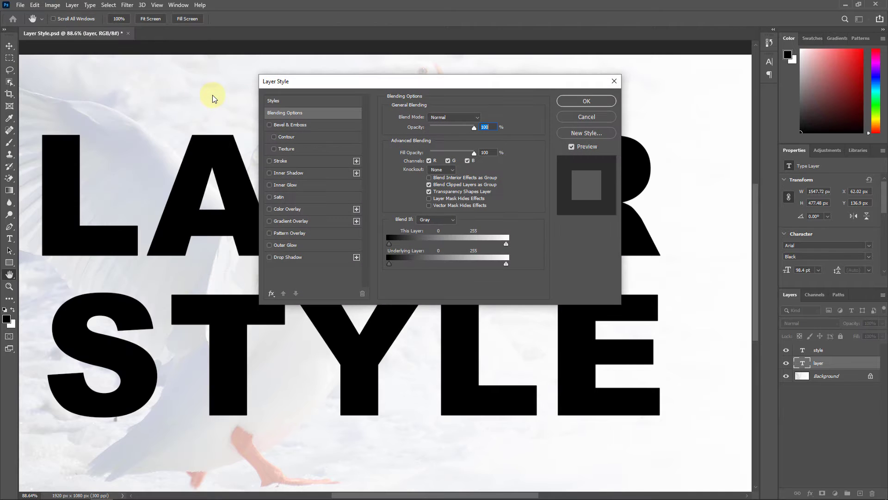
{"action": "left_click_drag", "start_coordinate": [365, 85], "coordinate": [556, 267]}
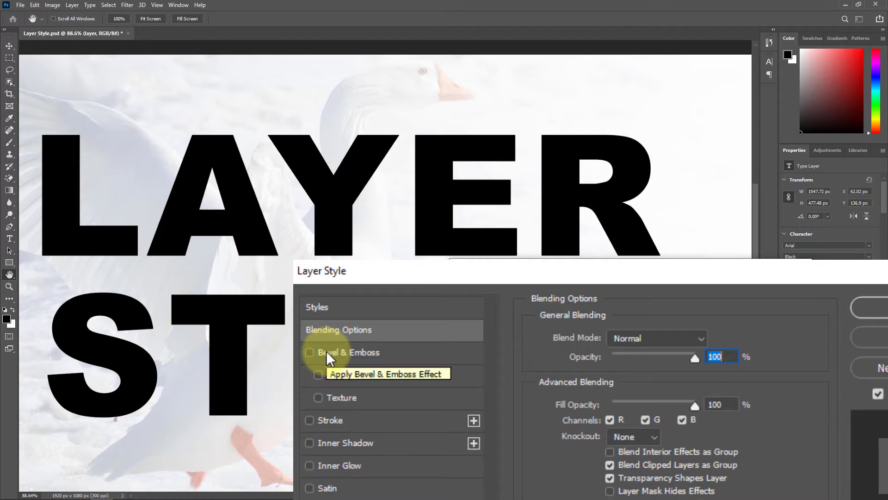
{"action": "left_click", "coordinate": [326, 351]}
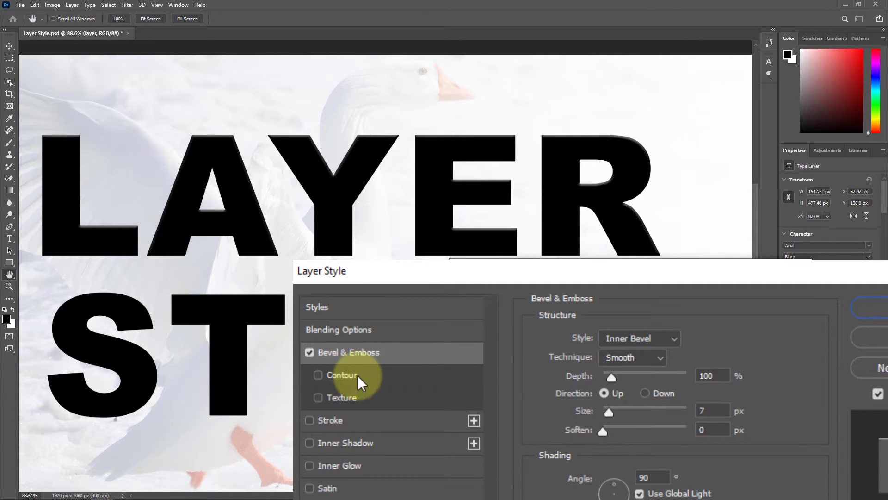
{"action": "left_click", "coordinate": [340, 375]}
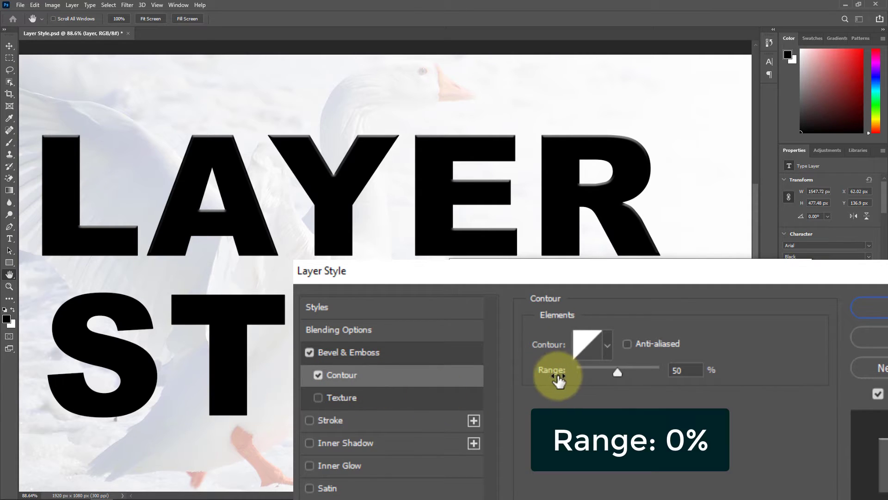
{"action": "left_click_drag", "start_coordinate": [618, 373], "coordinate": [571, 373]}
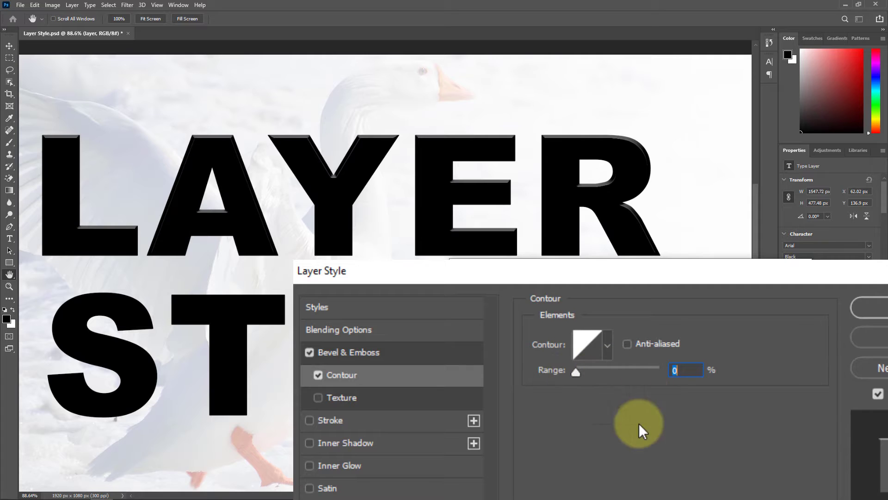
Enable the bevel's Texture on the LAYER text, with scale 25% and depth +1000%
{"action": "left_click", "coordinate": [319, 396]}
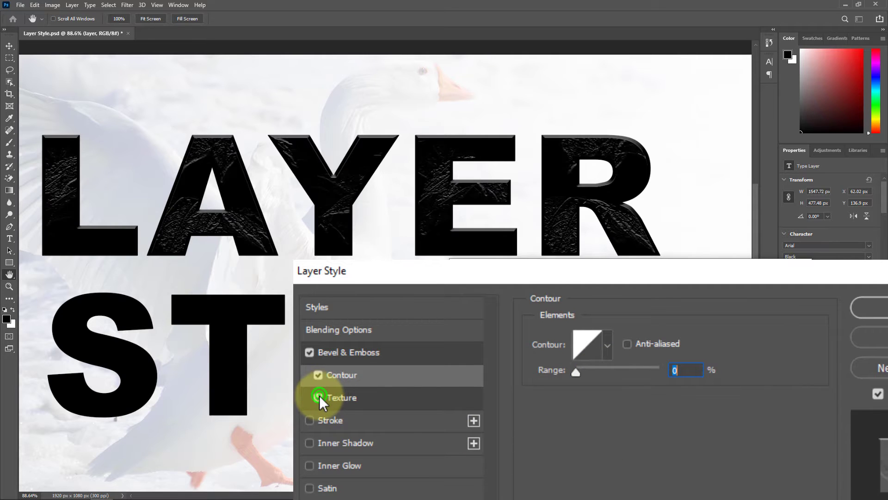
{"action": "left_click", "coordinate": [333, 396]}
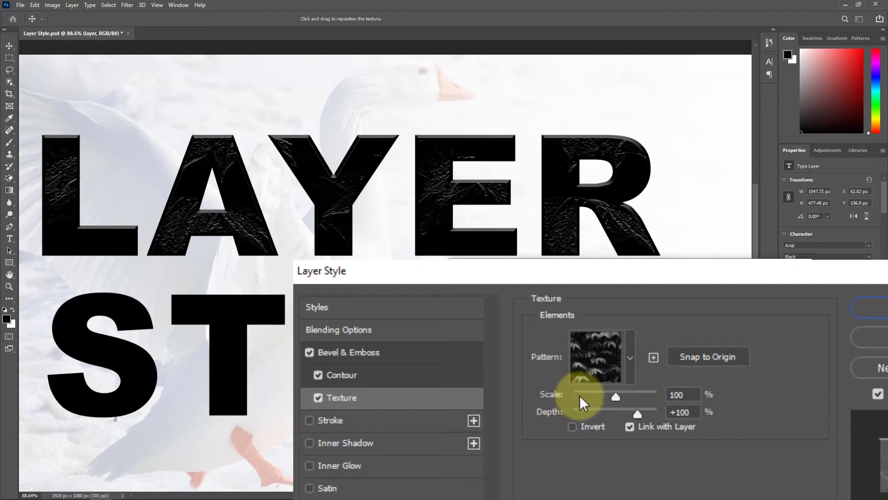
{"action": "left_click_drag", "start_coordinate": [616, 394], "coordinate": [561, 397]}
{"action": "left_click", "coordinate": [559, 394]}
{"action": "left_click_drag", "start_coordinate": [686, 393], "coordinate": [652, 392]}
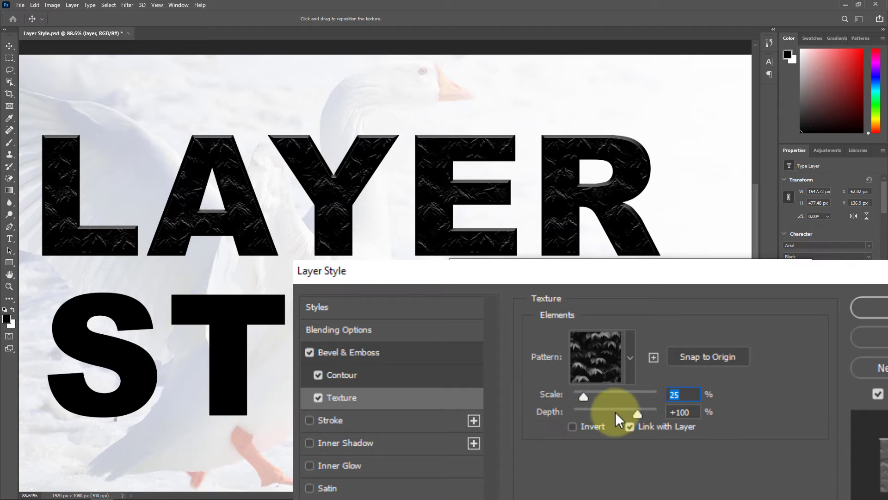
{"action": "mouse_move", "coordinate": [640, 417]}
{"action": "left_mouse_down"}
{"action": "mouse_move", "coordinate": [663, 418]}
{"action": "mouse_move", "coordinate": [655, 418]}
{"action": "left_mouse_up"}
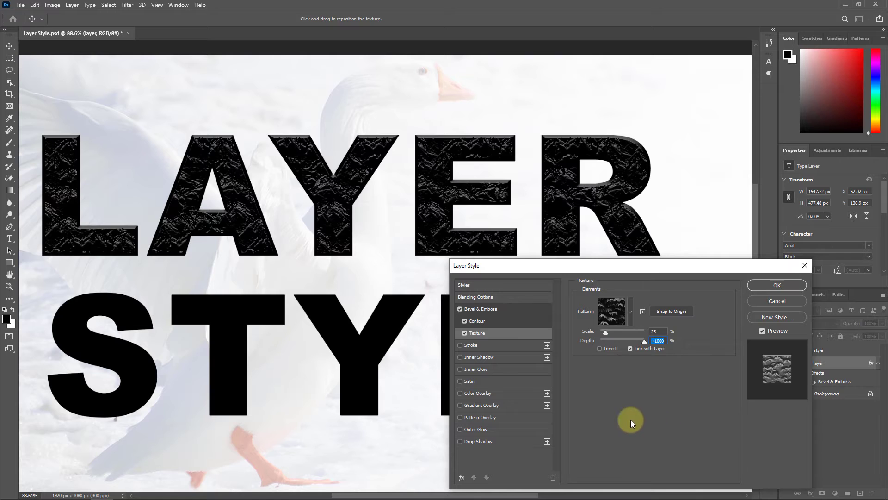
Add a Gradient Overlay to the LAYER text and expand the Noise Samples group of the Legacy Gradients
{"action": "left_click", "coordinate": [475, 405]}
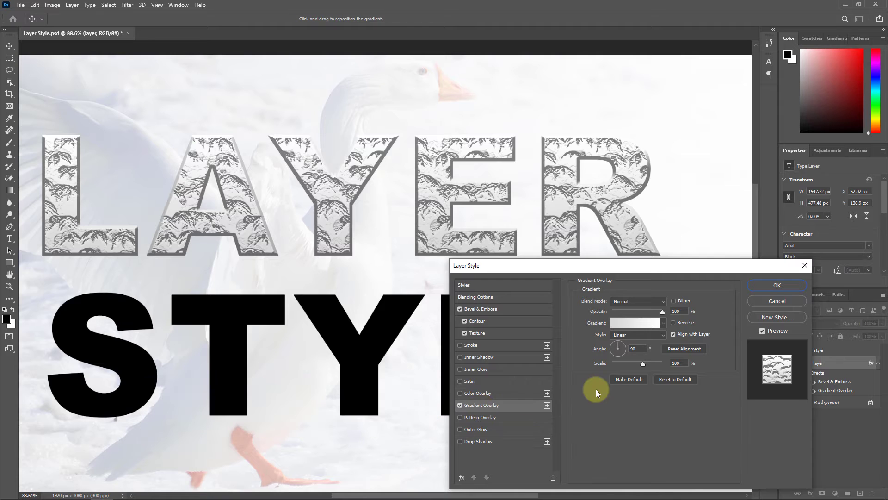
{"action": "left_click", "coordinate": [663, 322]}
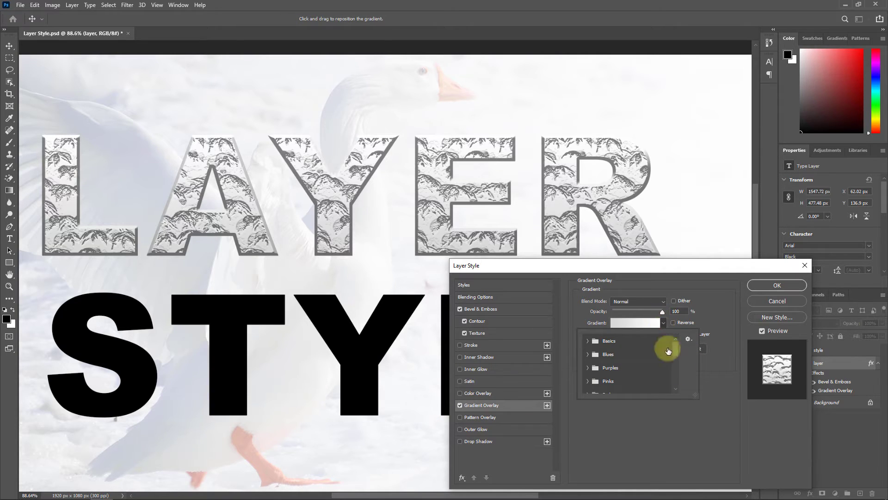
{"action": "left_click_drag", "start_coordinate": [695, 394], "coordinate": [764, 472]}
{"action": "left_click_drag", "start_coordinate": [745, 383], "coordinate": [745, 440]}
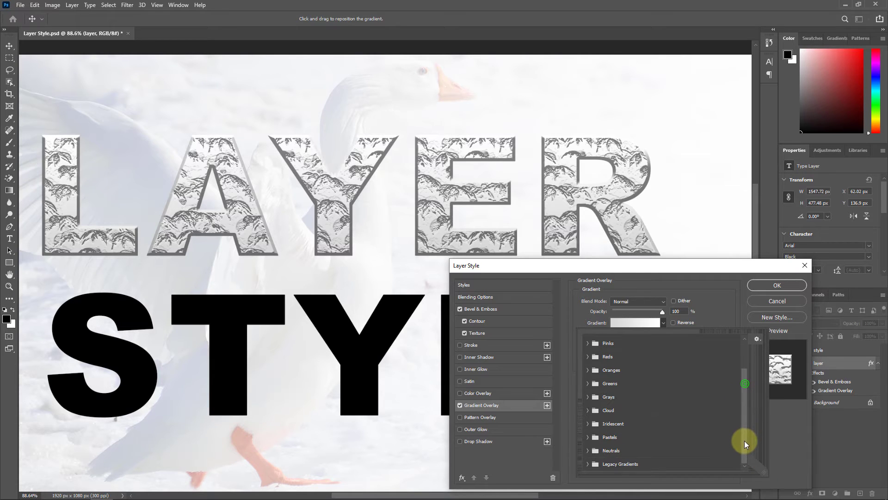
{"action": "left_click", "coordinate": [588, 464]}
{"action": "left_click_drag", "start_coordinate": [745, 369], "coordinate": [745, 429]}
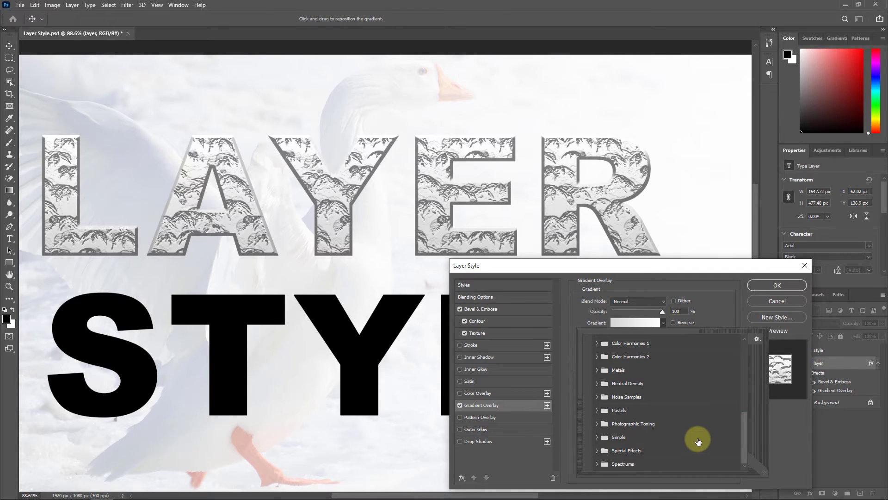
{"action": "left_click", "coordinate": [597, 397]}
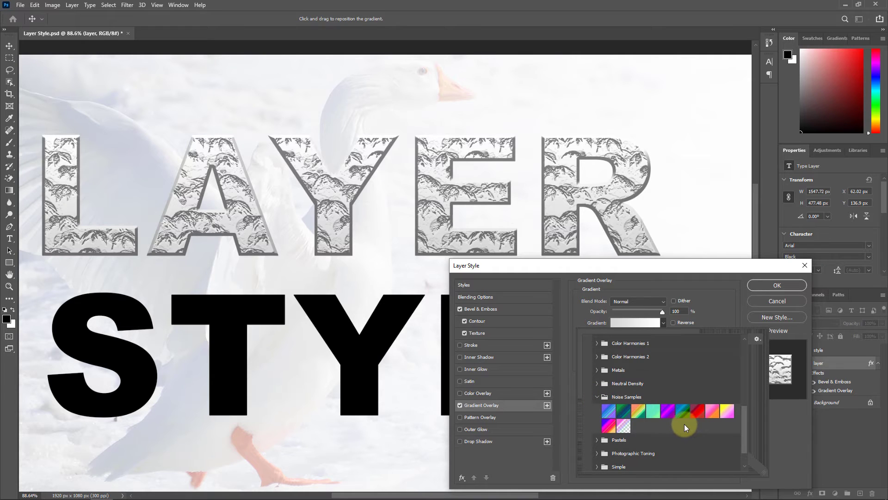
Try out several Noise Samples gradients on the LAYER text, including the green-navy, purple-to-orange and red ones
{"action": "left_click", "coordinate": [682, 411]}
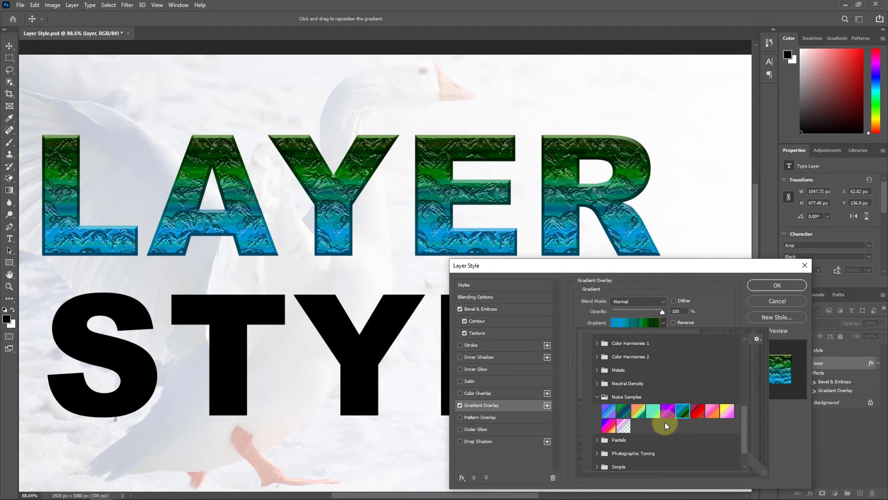
{"action": "left_click", "coordinate": [624, 411]}
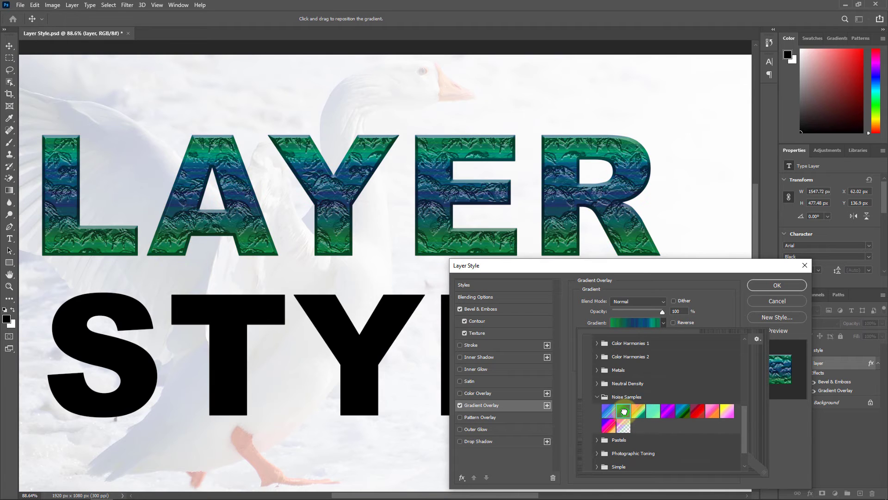
{"action": "left_click", "coordinate": [609, 426]}
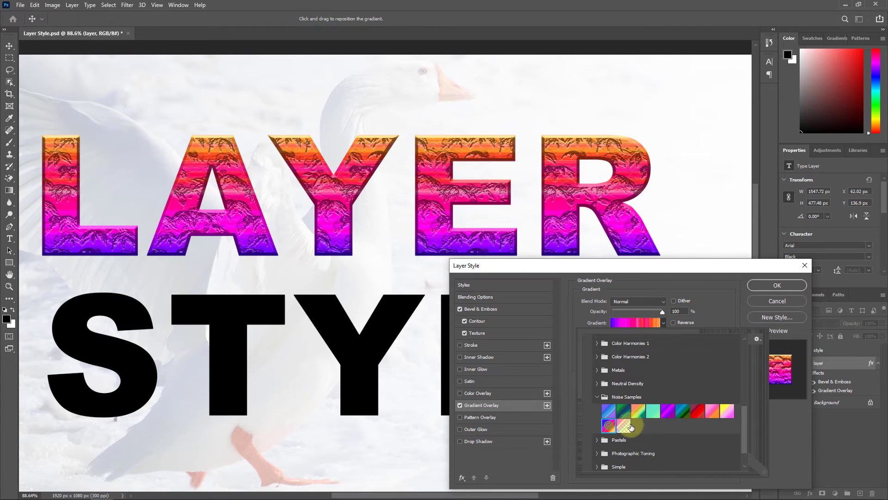
{"action": "left_click", "coordinate": [699, 412]}
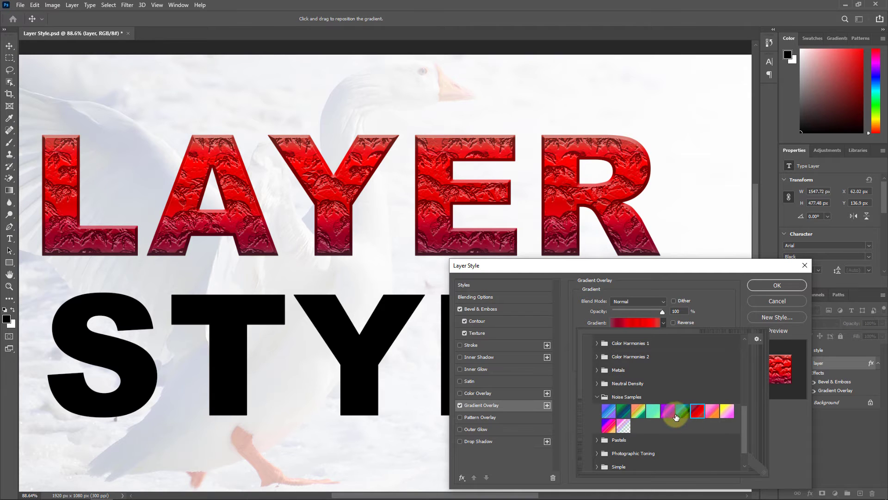
Set the Gradient Overlay to the blue-to-dark-green Noise Samples gradient and close the gradient picker
{"action": "left_click", "coordinate": [684, 411]}
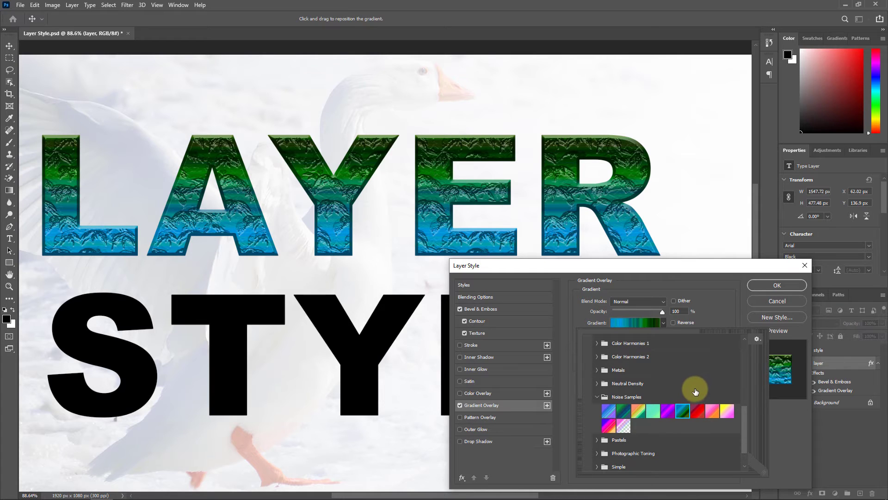
{"action": "left_click", "coordinate": [779, 284]}
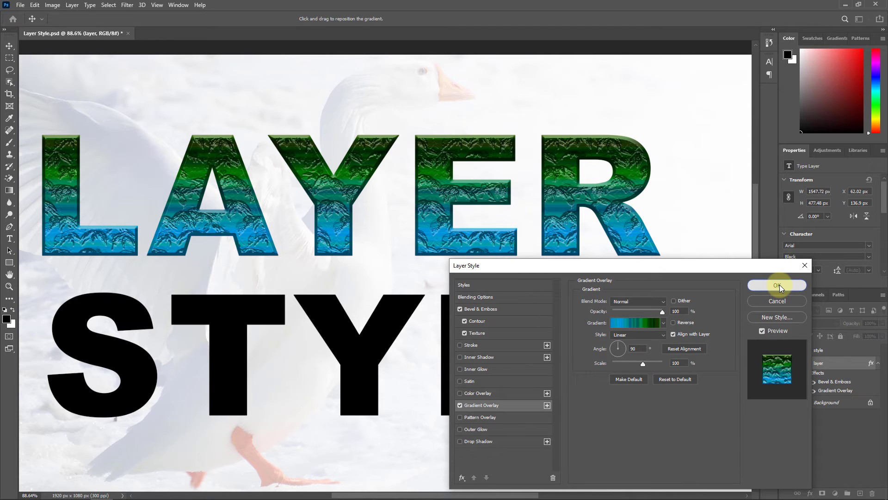
Apply the layer style to the LAYER text and open the Blending Options of the style layer
{"action": "left_click", "coordinate": [778, 285]}
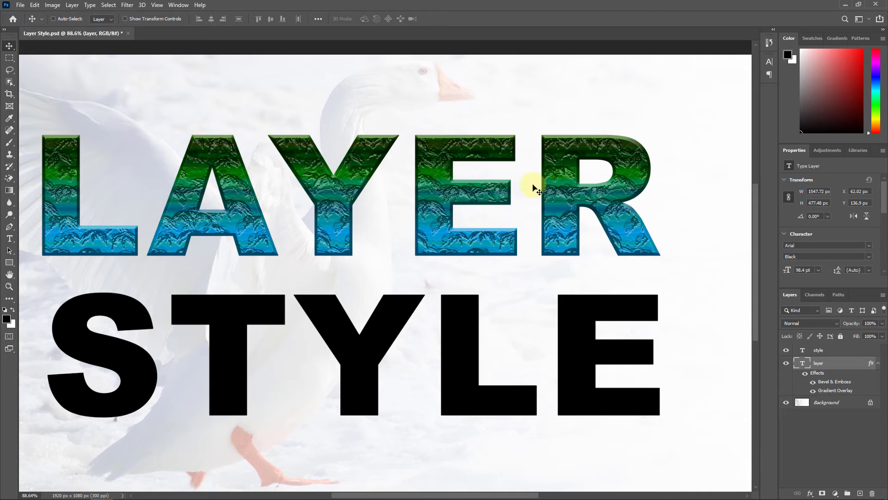
{"action": "left_click", "coordinate": [839, 350]}
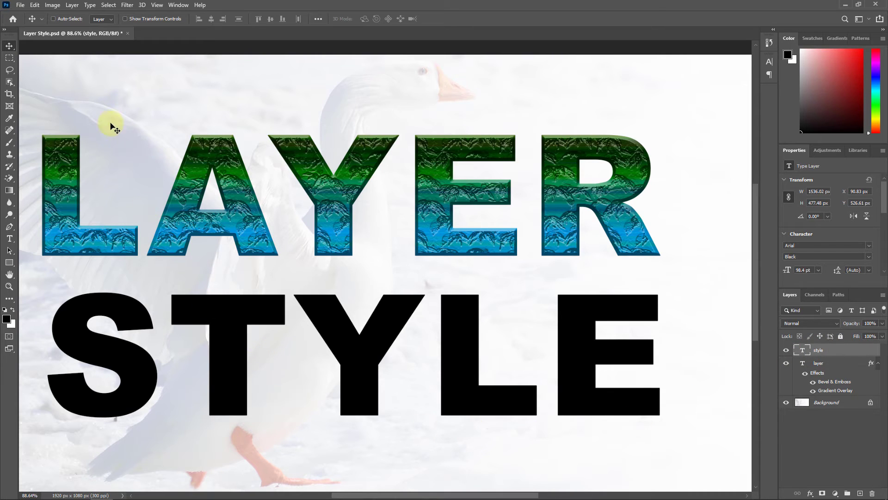
{"action": "left_click", "coordinate": [72, 5]}
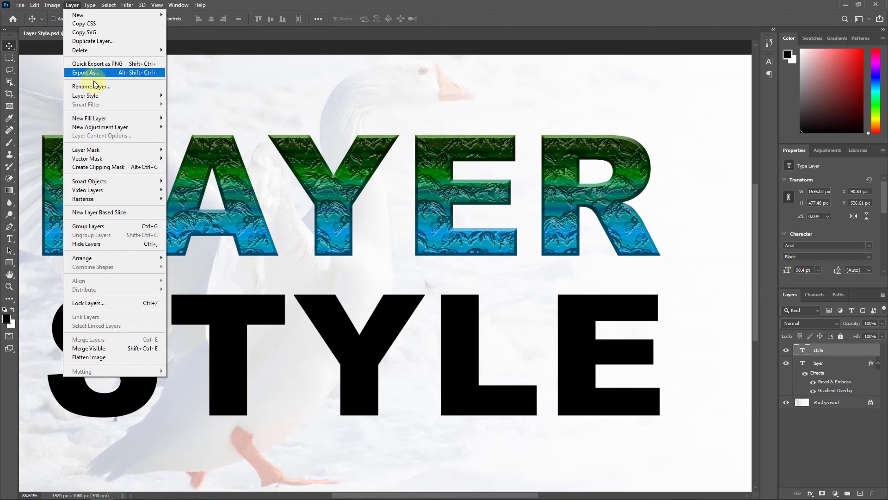
{"action": "mouse_move", "coordinate": [78, 97]}
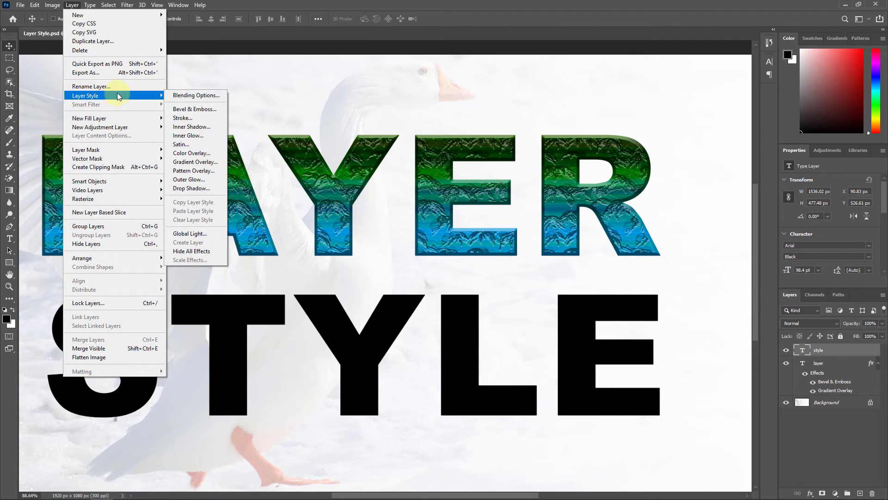
{"action": "left_click", "coordinate": [200, 96]}
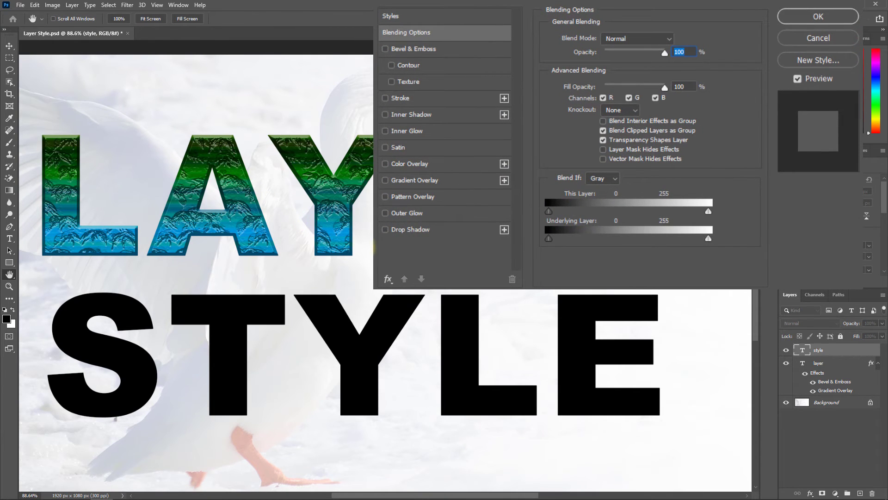
Add Bevel & Emboss with Contour to the STYLE text and set the contour range to 100%
{"action": "left_click", "coordinate": [419, 47]}
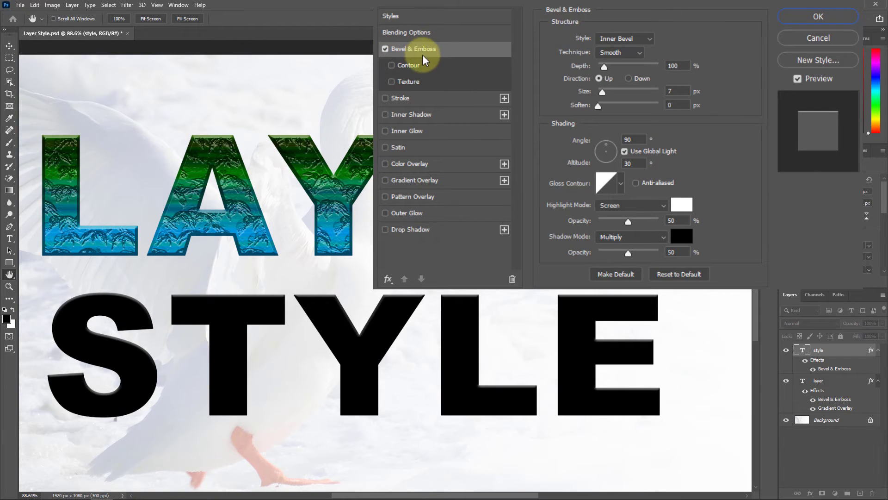
{"action": "left_click", "coordinate": [409, 66]}
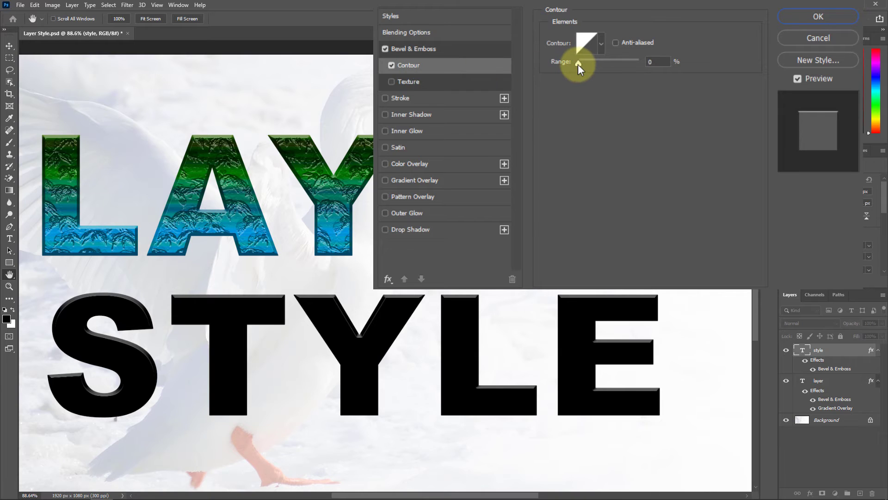
{"action": "left_click_drag", "start_coordinate": [578, 65], "coordinate": [663, 63]}
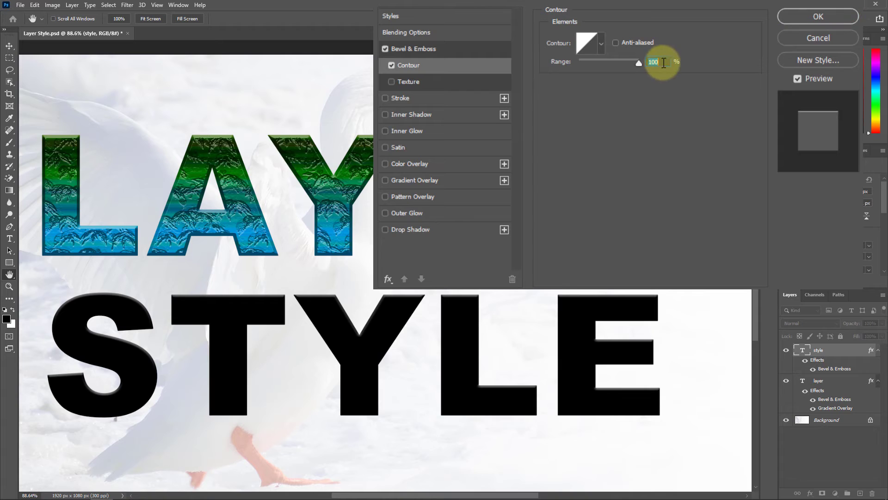
{"action": "left_click", "coordinate": [662, 61]}
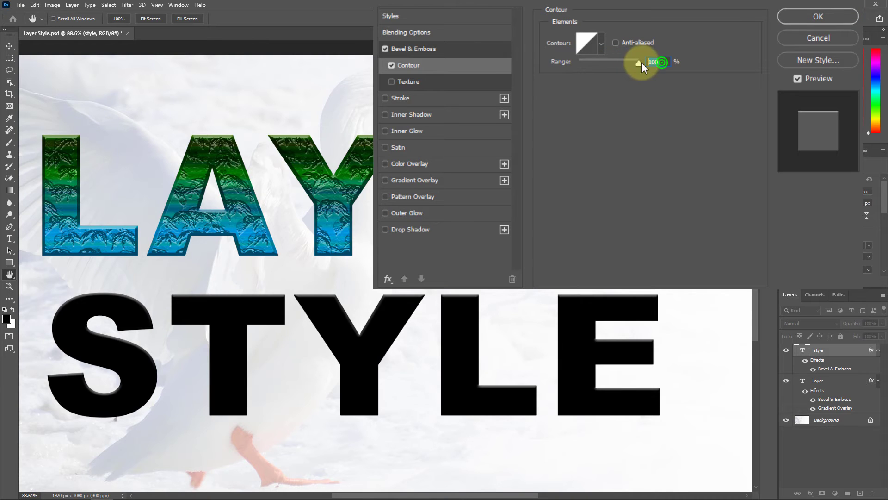
Enable the bevel's Texture on the STYLE text and choose the third pattern of the Water group
{"action": "left_click", "coordinate": [407, 82]}
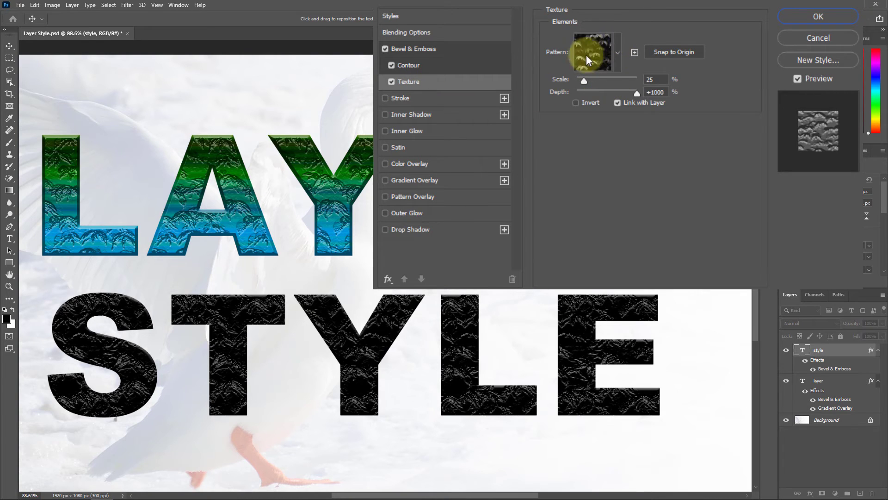
{"action": "left_click", "coordinate": [619, 51]}
{"action": "left_click", "coordinate": [528, 126]}
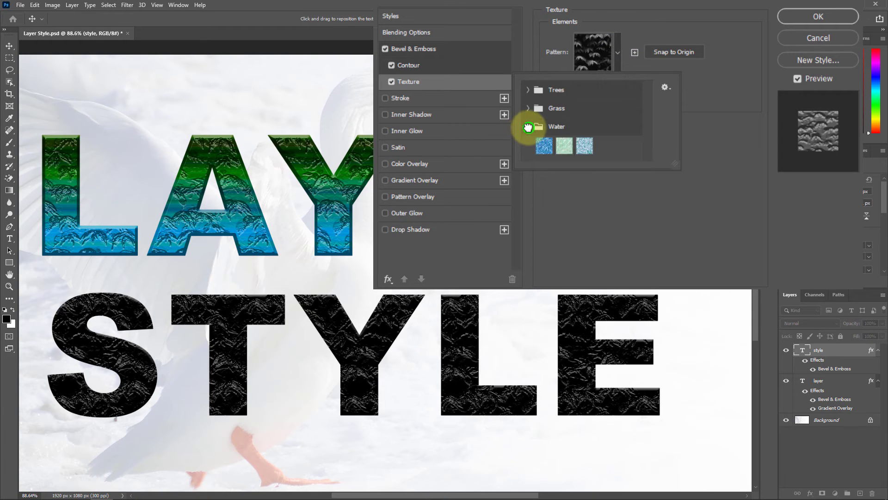
{"action": "left_click", "coordinate": [541, 145]}
{"action": "left_click", "coordinate": [562, 147]}
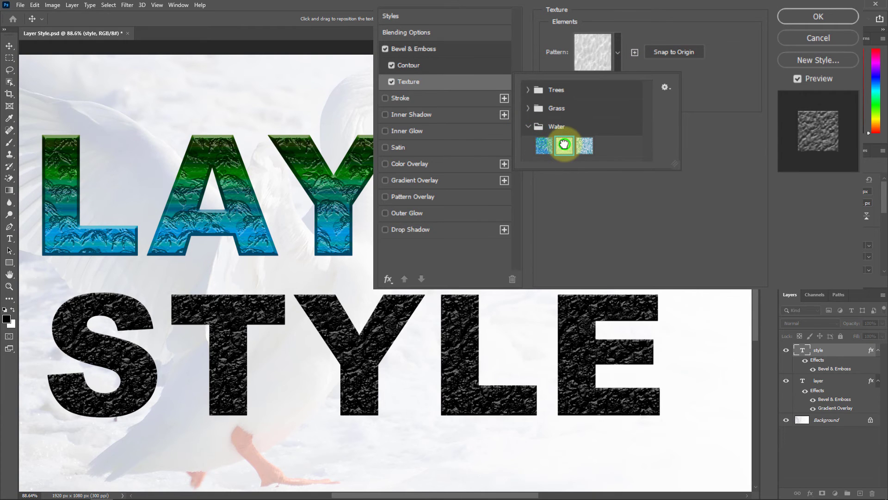
{"action": "left_click", "coordinate": [583, 145]}
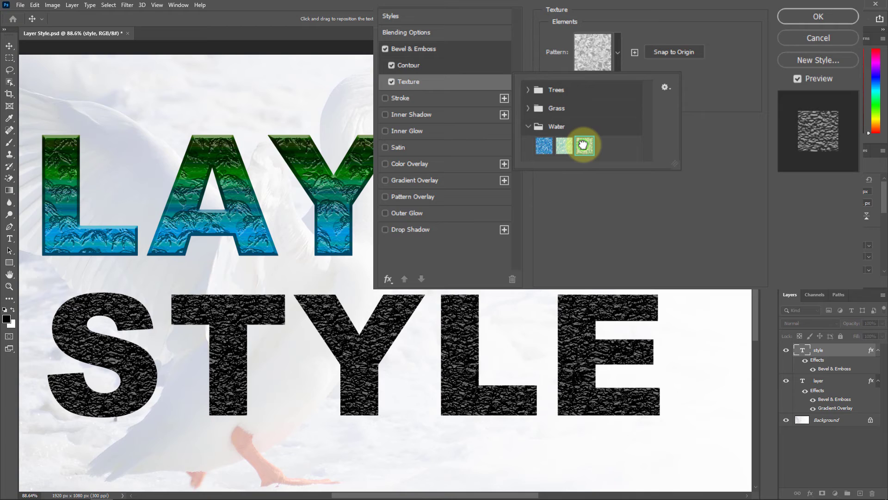
{"action": "left_click", "coordinate": [709, 135]}
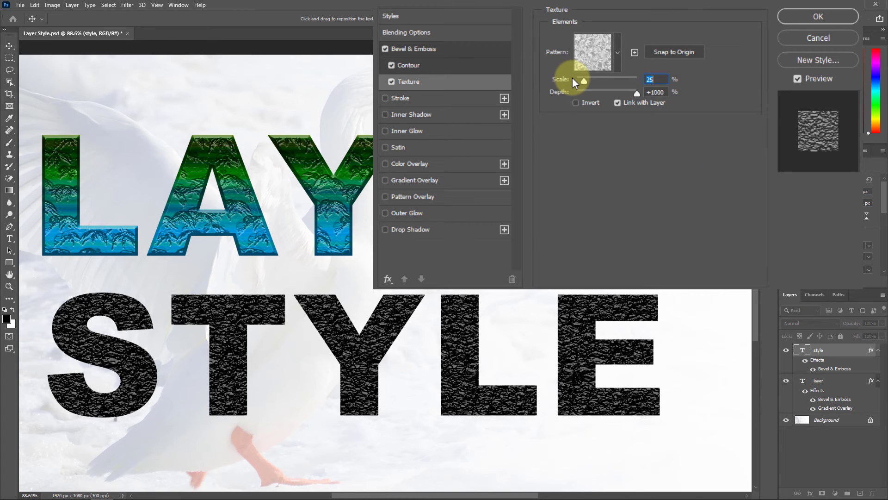
Set the STYLE text's texture scale to 150% and its depth to +150%
{"action": "left_click_drag", "start_coordinate": [584, 79], "coordinate": [557, 79]}
{"action": "left_click", "coordinate": [649, 79]}
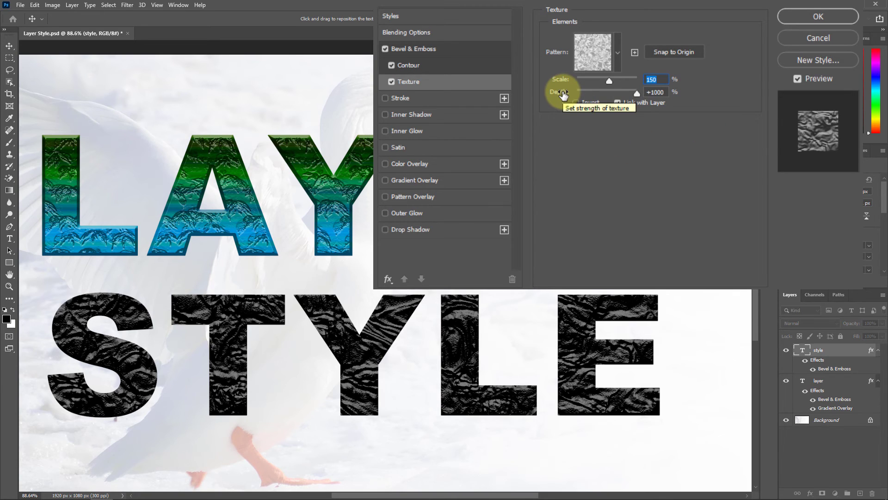
{"action": "left_click_drag", "start_coordinate": [565, 91], "coordinate": [536, 89]}
{"action": "left_click_drag", "start_coordinate": [636, 94], "coordinate": [625, 95]}
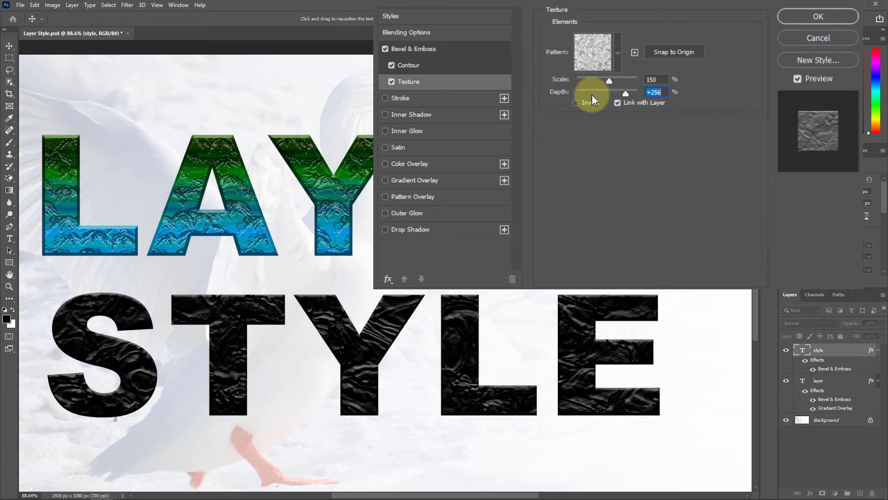
{"action": "mouse_move", "coordinate": [561, 92]}
{"action": "left_mouse_down"}
{"action": "mouse_move", "coordinate": [525, 94]}
{"action": "mouse_move", "coordinate": [566, 92]}
{"action": "left_mouse_up"}
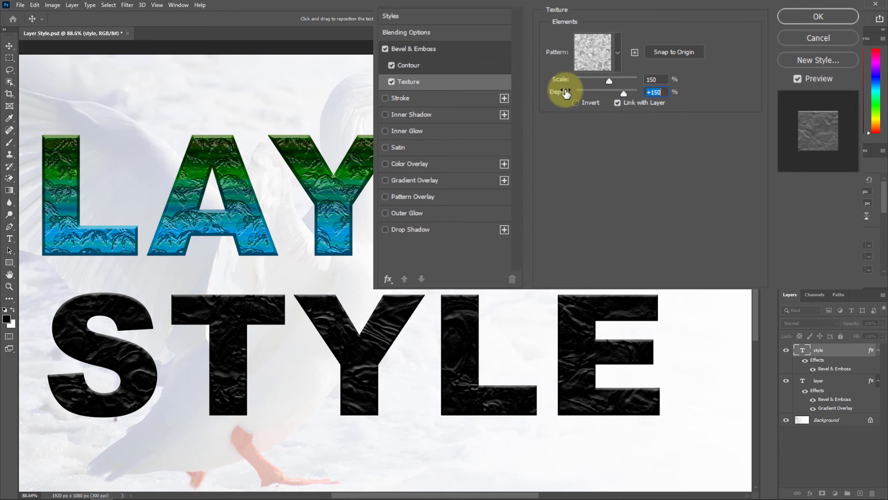
Add a Gradient Overlay with the red Noise Samples gradient to the STYLE text and apply the layer style
{"action": "left_click", "coordinate": [426, 180]}
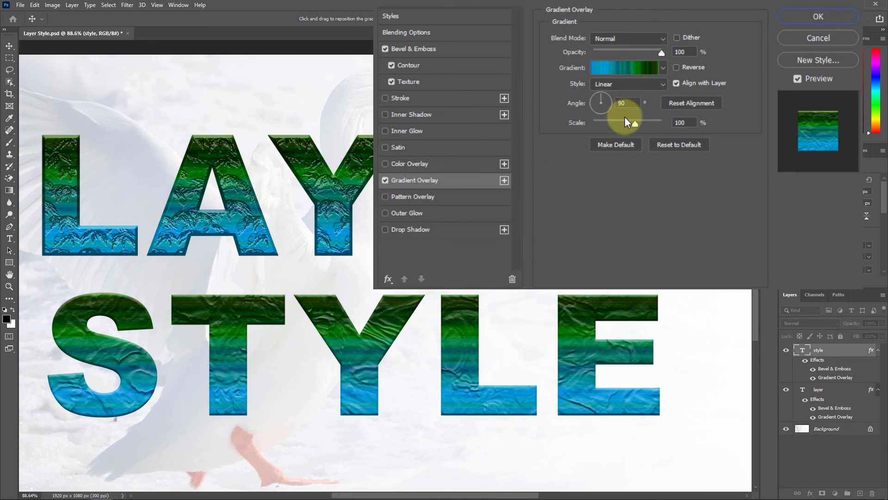
{"action": "left_click", "coordinate": [663, 68]}
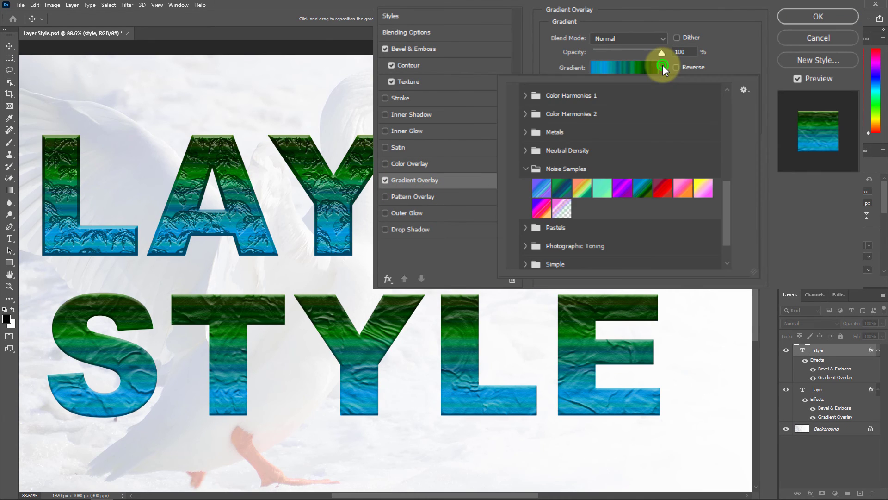
{"action": "left_click", "coordinate": [664, 189]}
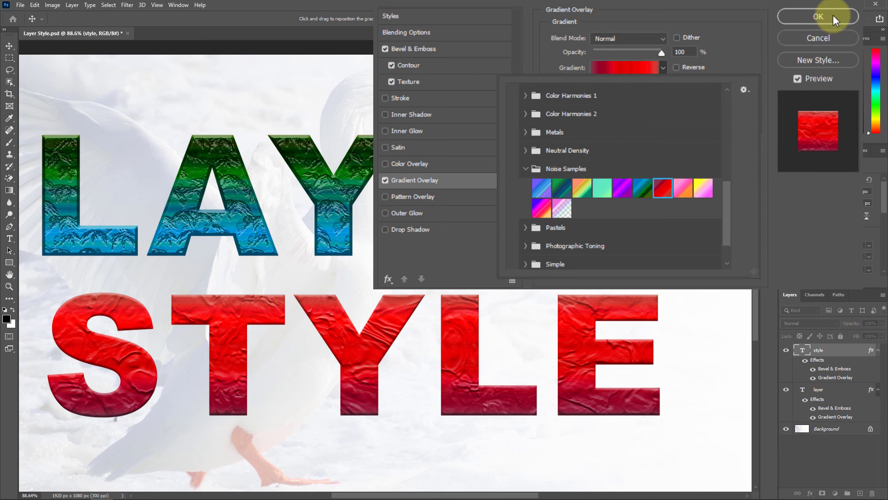
{"action": "left_click", "coordinate": [805, 17]}
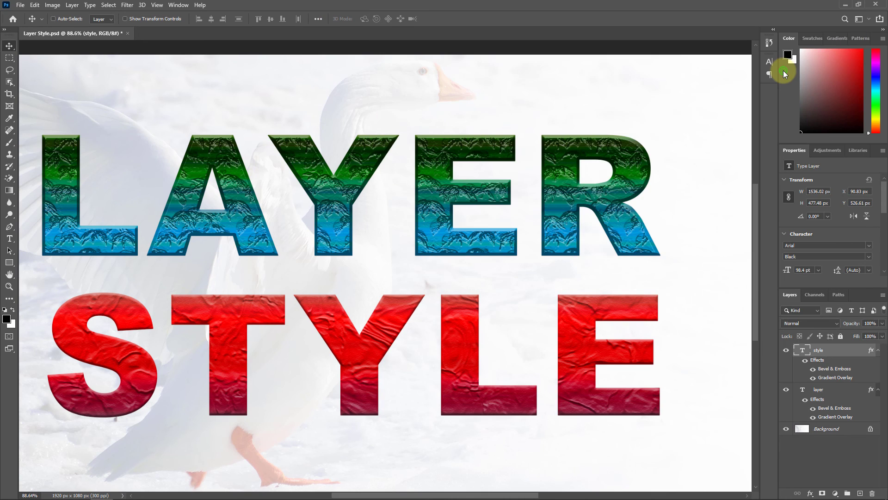